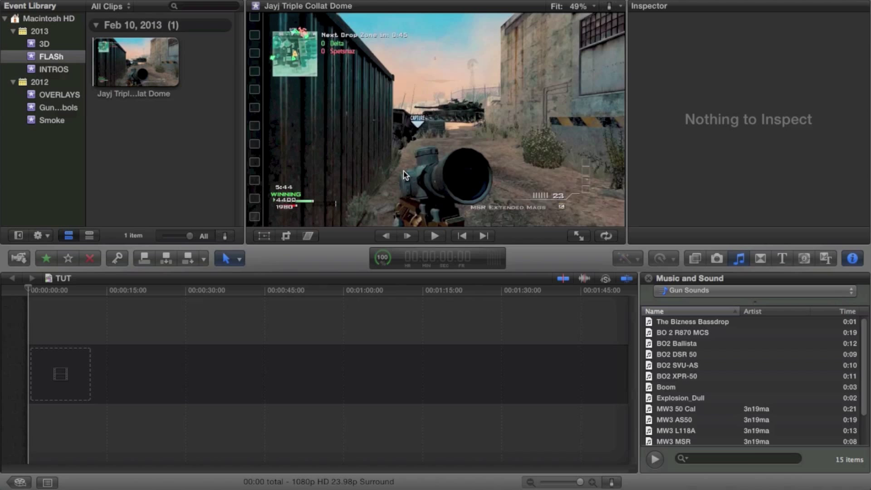
# - Place the Jayj Triple Collat Dome clip at the start of TUT and fit it to view
pyautogui.click(142, 76)
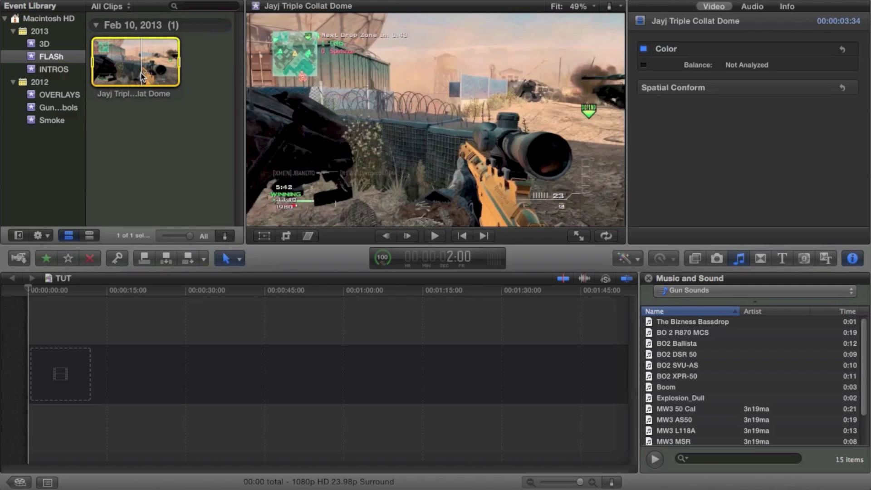
pyautogui.moveTo(138, 73); pyautogui.dragTo(86, 352)
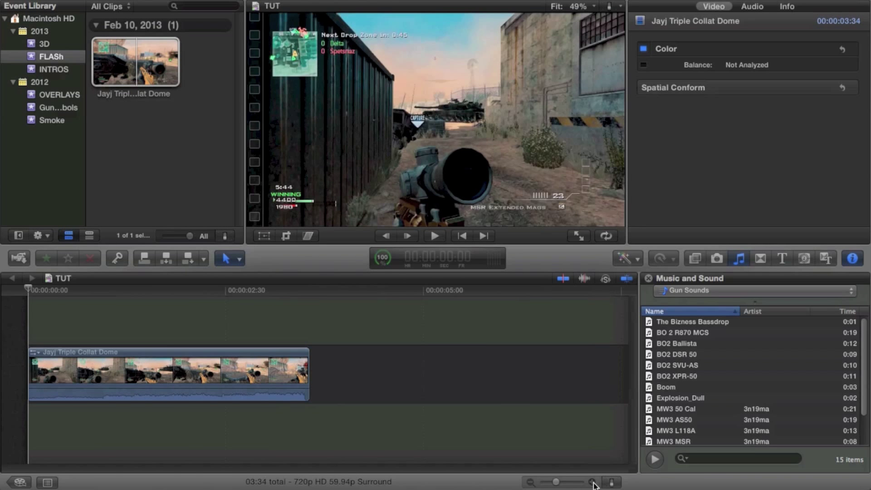
pyautogui.hotkey('shift', 'z')
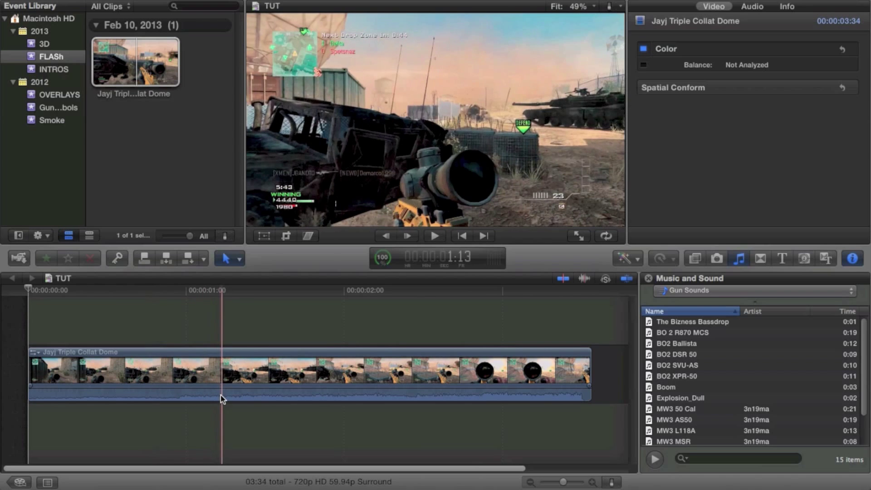
# - Pull the clip's audio volume down to near silence, leaving the clip selected
pyautogui.moveTo(224, 391)
pyautogui.moveTo(224, 391); pyautogui.dragTo(224, 410)
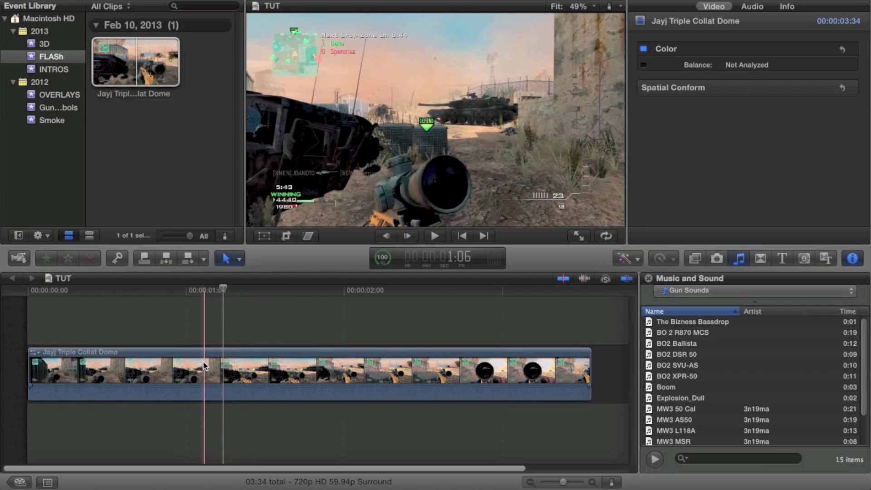
pyautogui.click(200, 363)
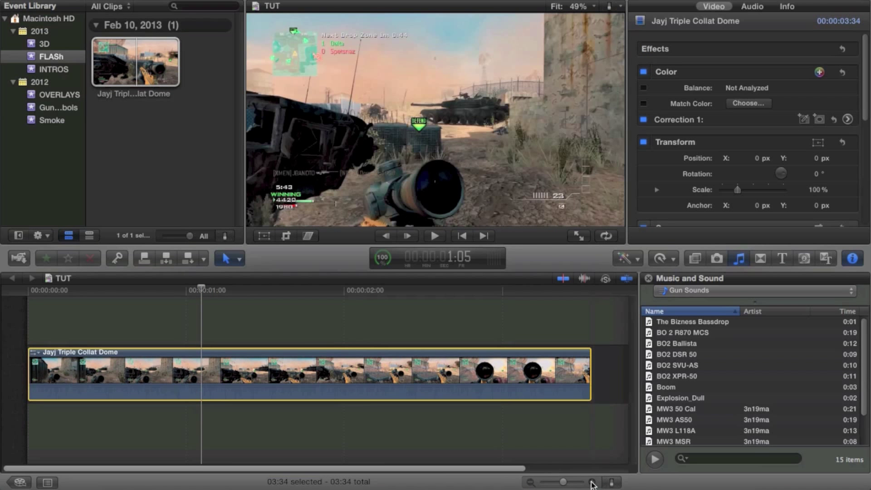
# - Zoom the timeline in four steps around the playhead
pyautogui.click(591, 483)
pyautogui.click(592, 483)
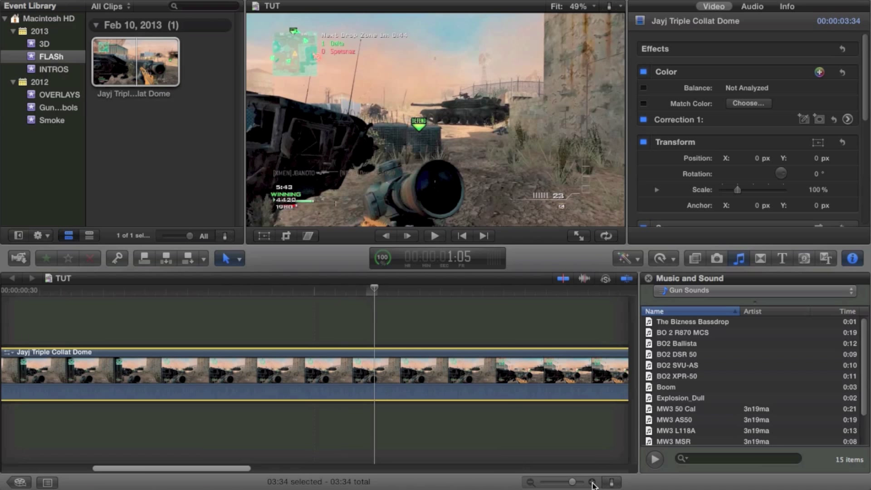
pyautogui.click(592, 484)
pyautogui.click(592, 483)
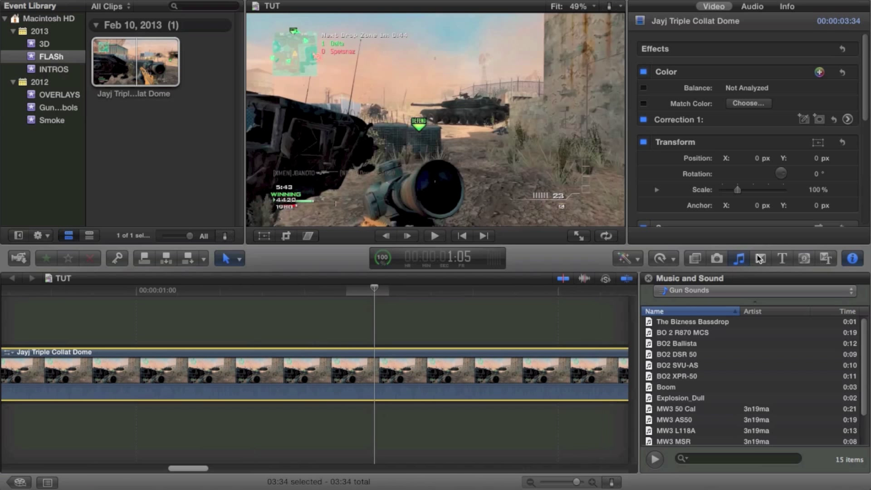
# - Show the Transitions browser scrolled to Flash and reselect the gameplay clip
pyautogui.click(761, 258)
pyautogui.scroll(-5, 760, 350)
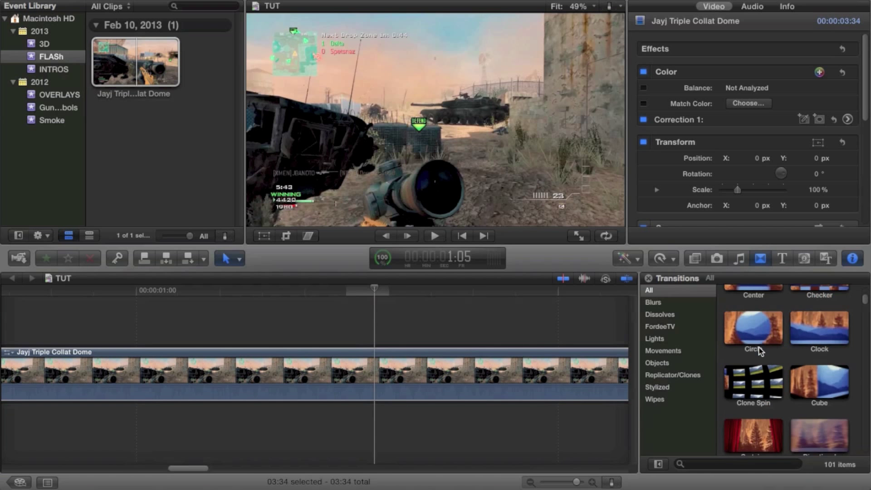
pyautogui.scroll(-3, 761, 350)
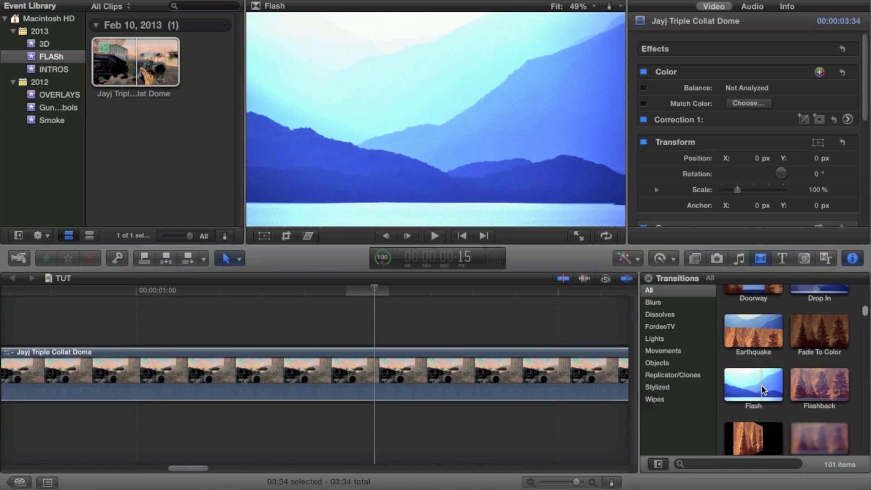
pyautogui.click(388, 360)
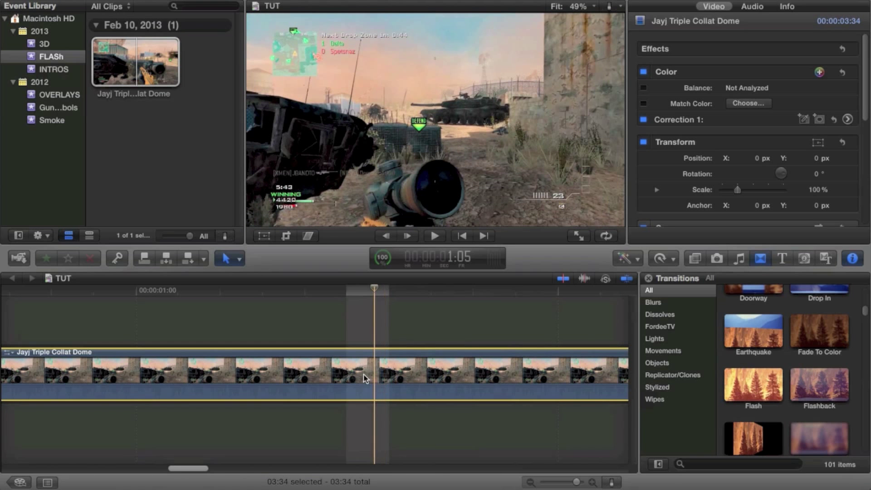
# - With the Blade tool, cut the gameplay clip into short pieces past 1:06, scrolling along
pyautogui.press('b')
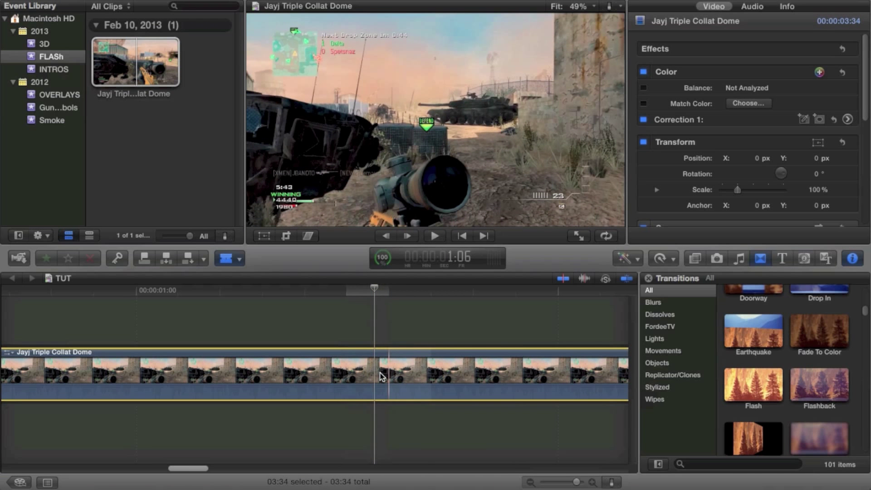
pyautogui.click(383, 381)
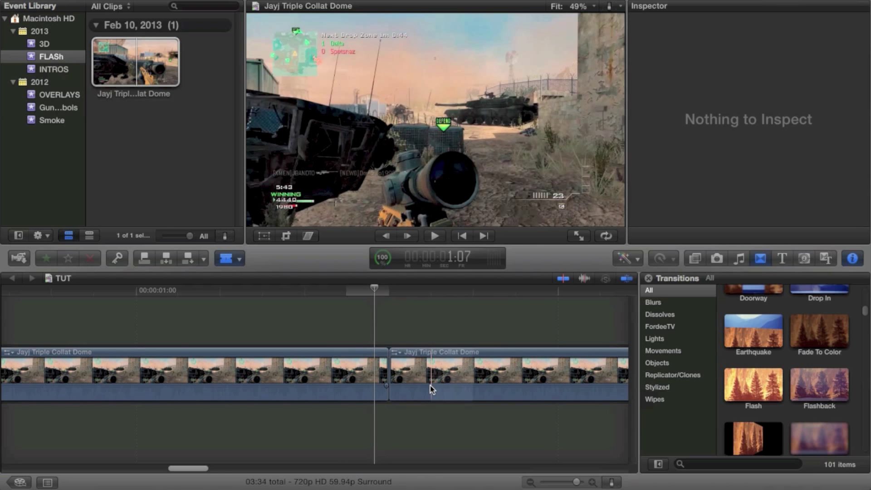
pyautogui.click(472, 381)
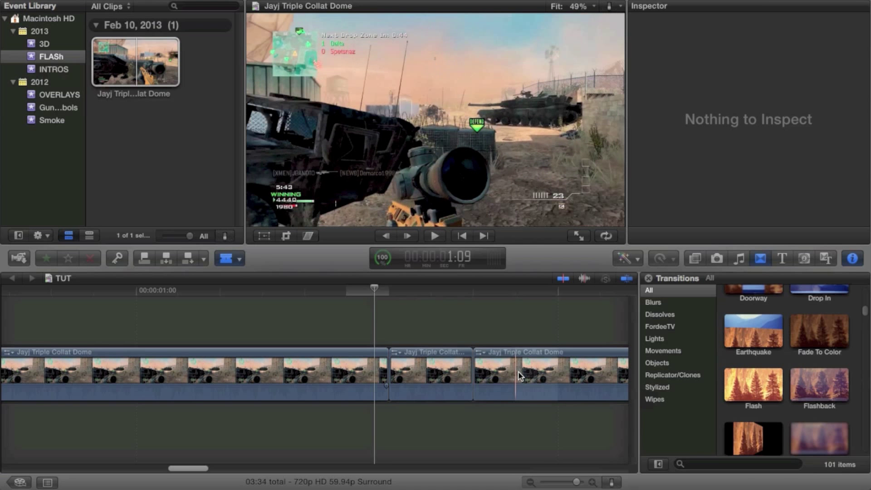
pyautogui.hscroll(5, 548, 364)
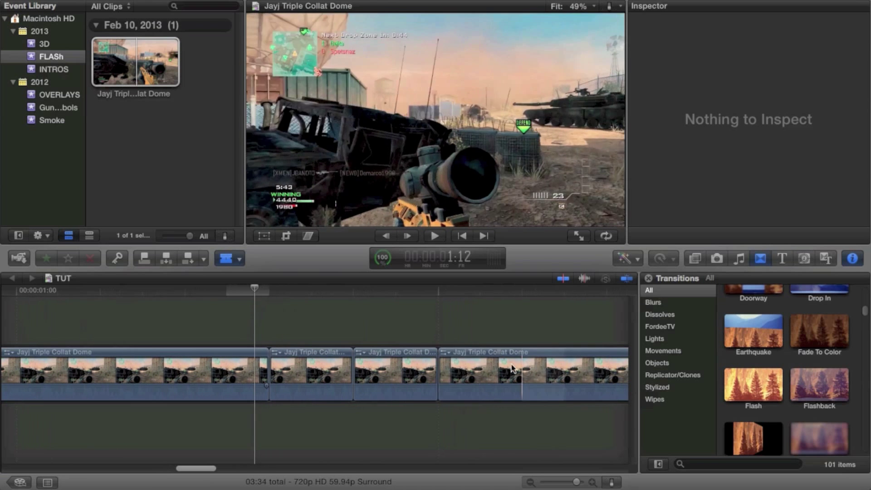
pyautogui.click(520, 366)
pyautogui.hscroll(3, 517, 362)
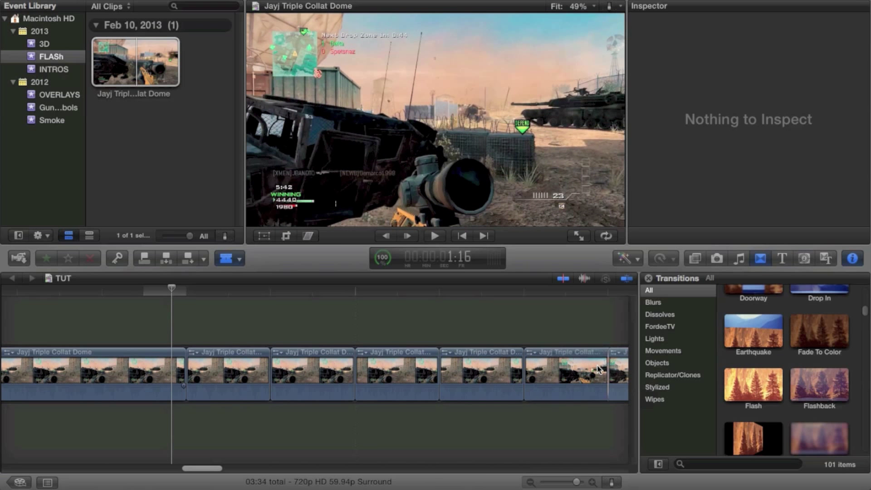
pyautogui.hscroll(5, 599, 370)
pyautogui.hscroll(6, 570, 373)
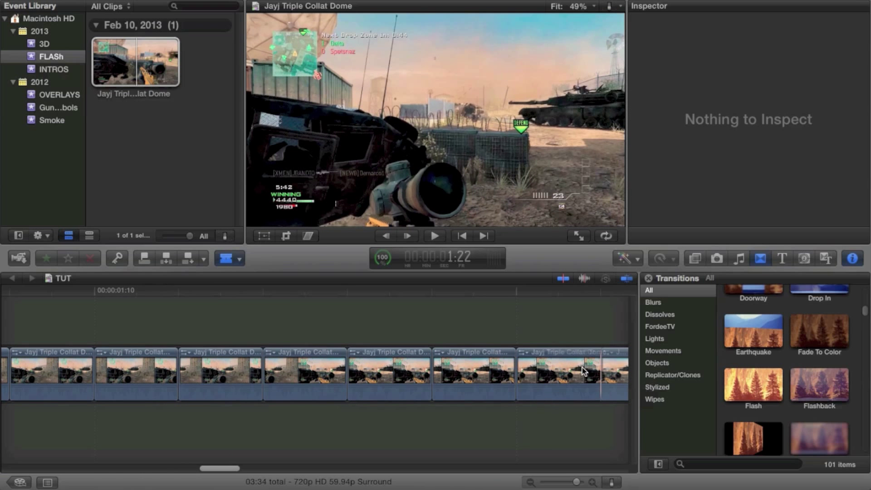
# - Drop Flash transitions onto four short-clip boundaries, lengthening one and accepting the ripple-trim
pyautogui.moveTo(753, 385); pyautogui.dragTo(602, 381)
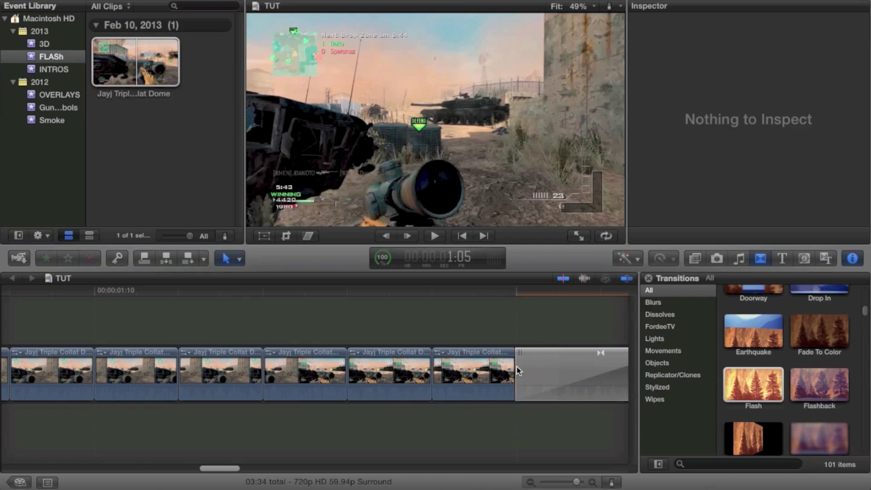
pyautogui.moveTo(516, 366); pyautogui.dragTo(563, 383)
pyautogui.moveTo(753, 384); pyautogui.dragTo(431, 382)
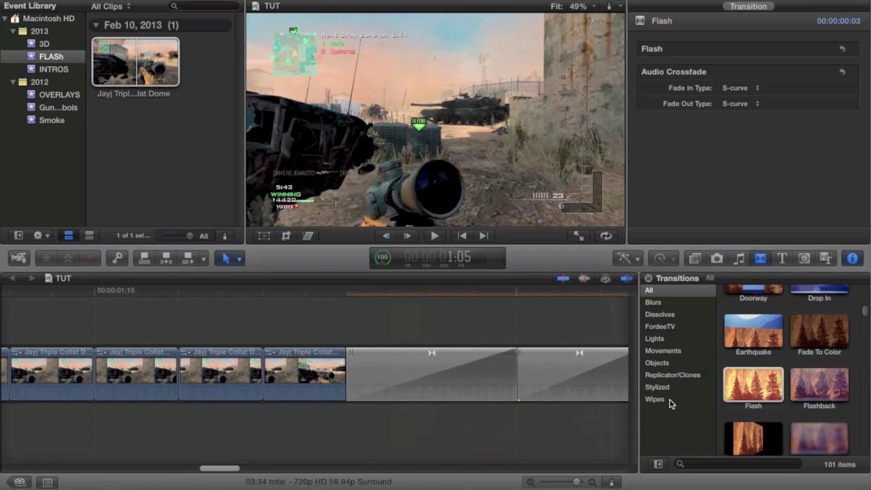
pyautogui.moveTo(753, 384); pyautogui.dragTo(239, 376)
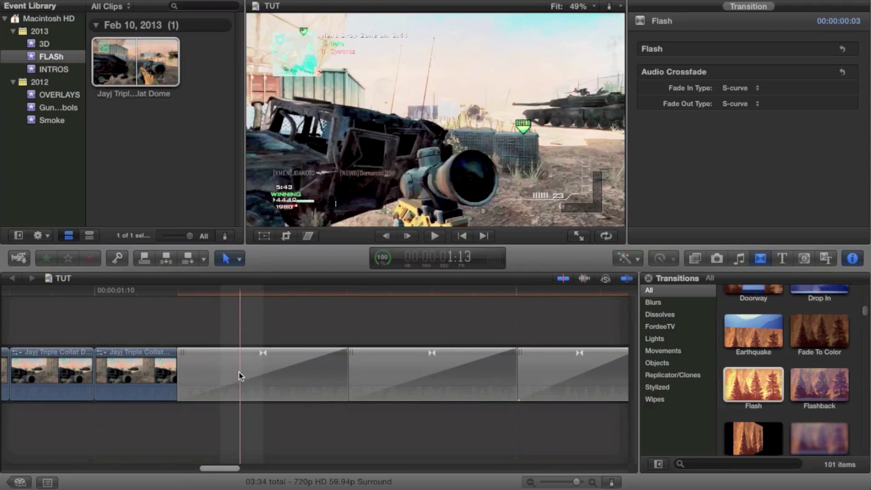
pyautogui.moveTo(769, 389); pyautogui.dragTo(97, 375)
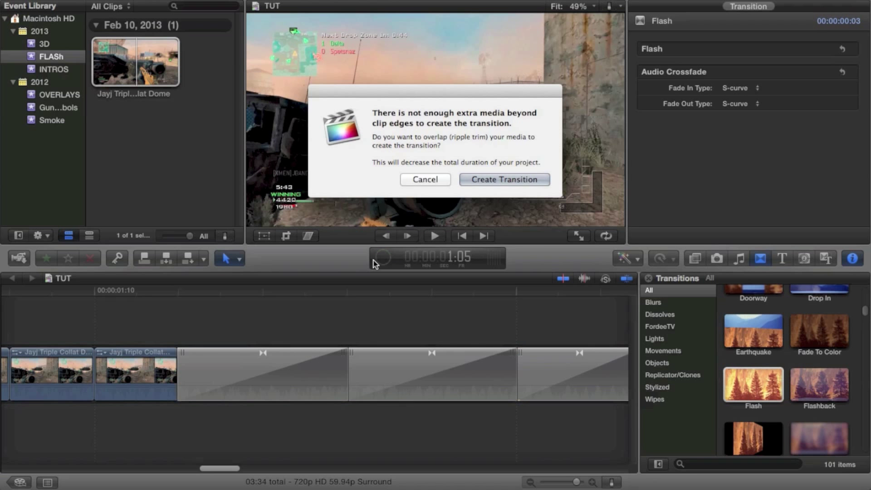
pyautogui.click(487, 177)
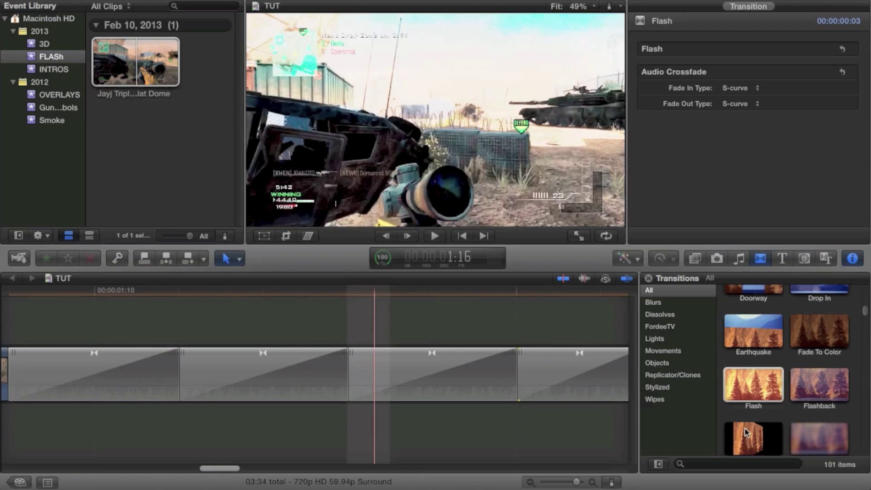
pyautogui.hscroll(-6, 494, 398)
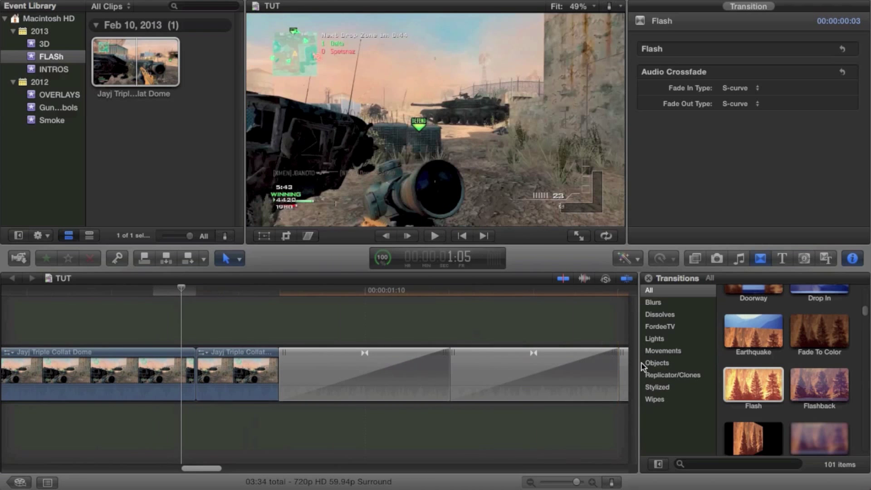
# - Add a fifth Flash transition over the second short clip and zoom the timeline out
pyautogui.moveTo(742, 382); pyautogui.dragTo(177, 373)
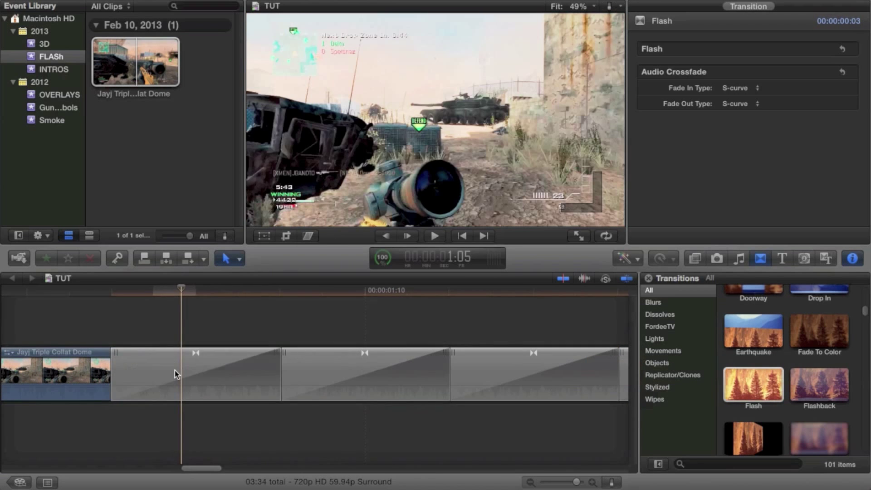
pyautogui.click(530, 482)
pyautogui.click(530, 481)
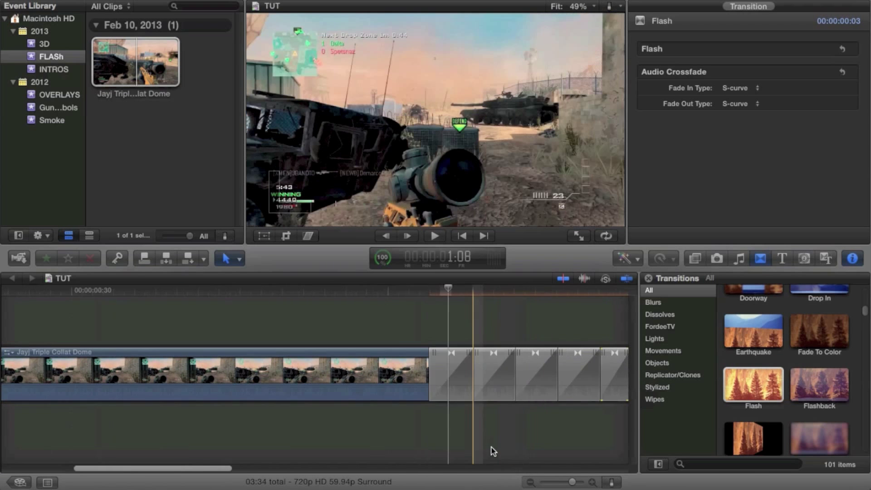
# - Play back the Flash strobe section, then stop
pyautogui.hscroll(3, 491, 447)
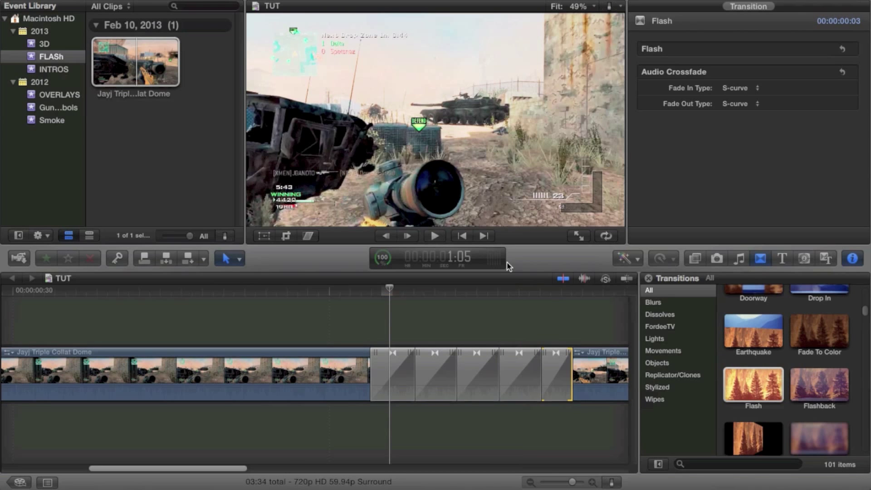
pyautogui.press('space')
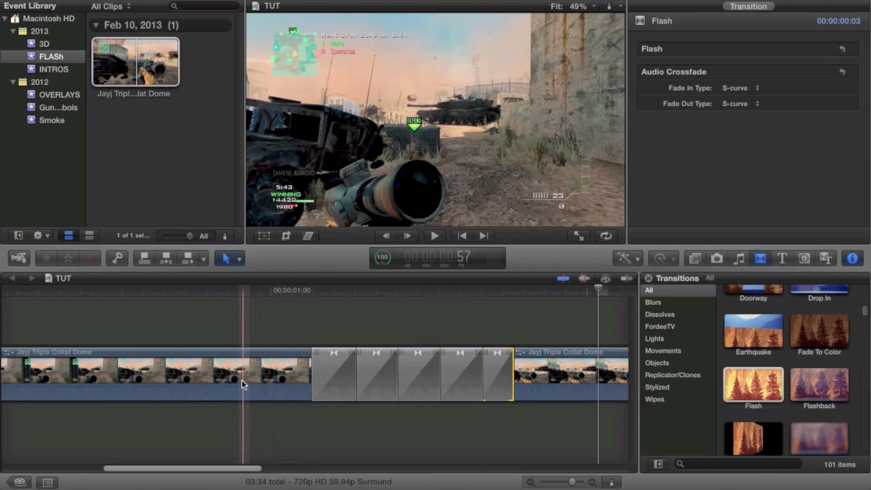
pyautogui.press('space')
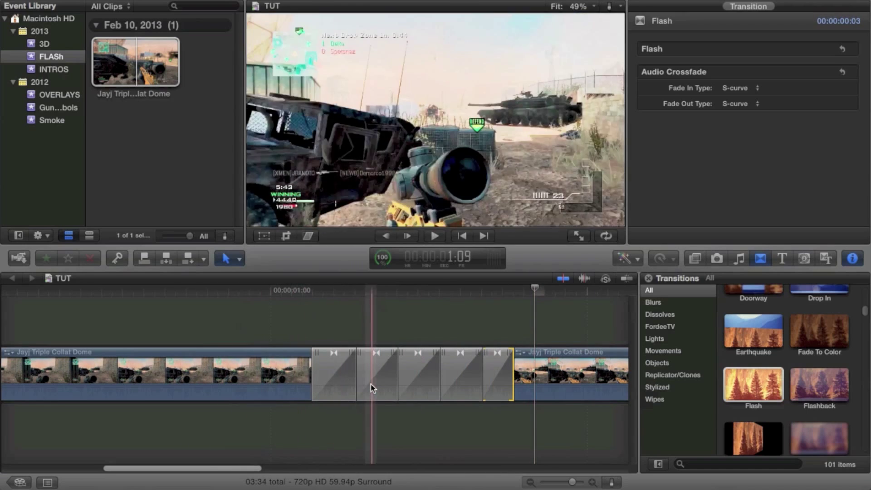
# - Delete all five Flash transitions and put the playhead at the start of the short clips
pyautogui.click(370, 387)
pyautogui.press('Delete')
pyautogui.click(464, 385)
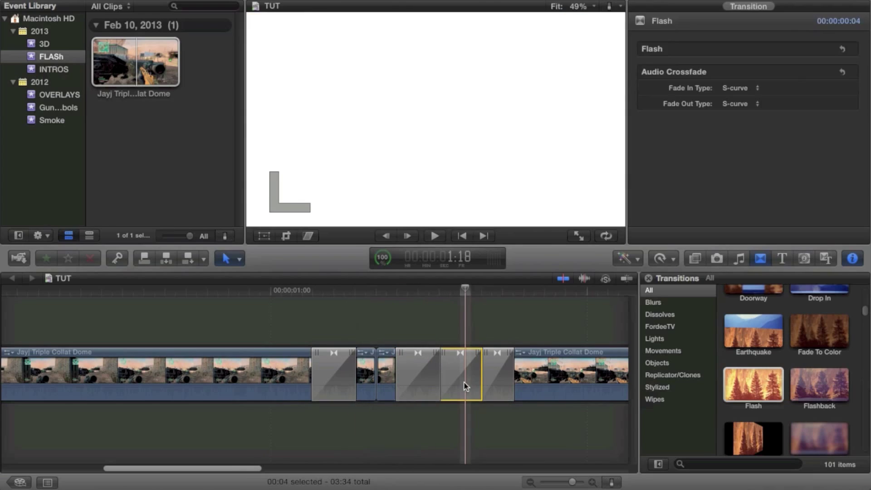
pyautogui.press('Delete')
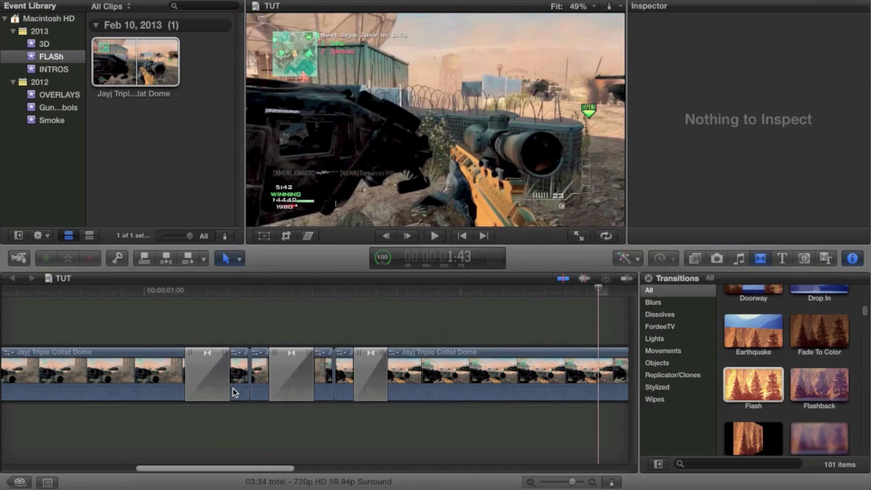
pyautogui.click(361, 388)
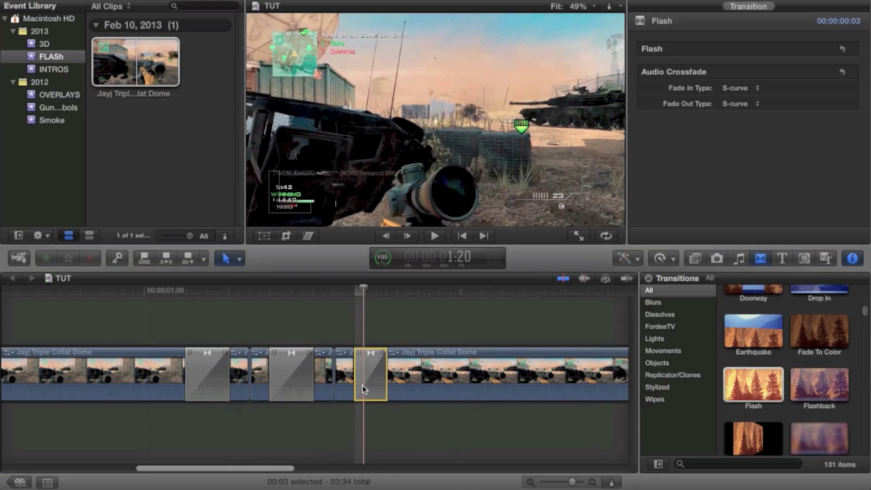
pyautogui.press('Delete')
pyautogui.click(304, 374)
pyautogui.press('Delete')
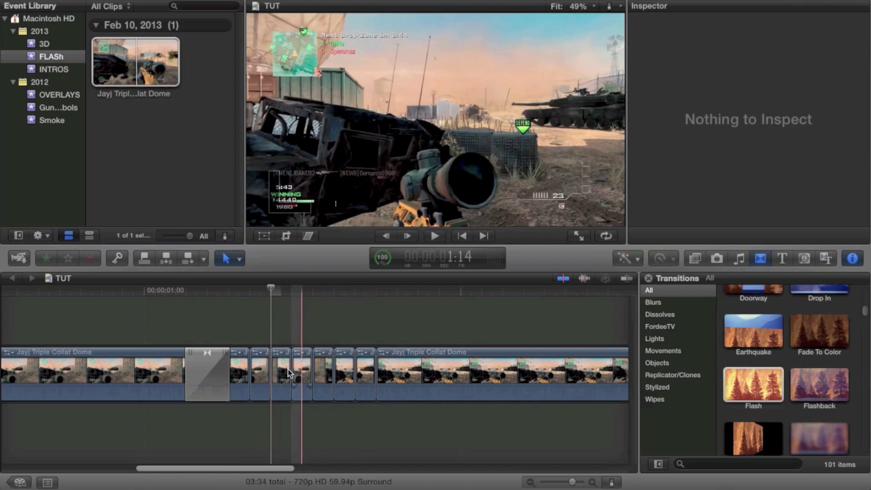
pyautogui.click(210, 368)
pyautogui.press('Delete')
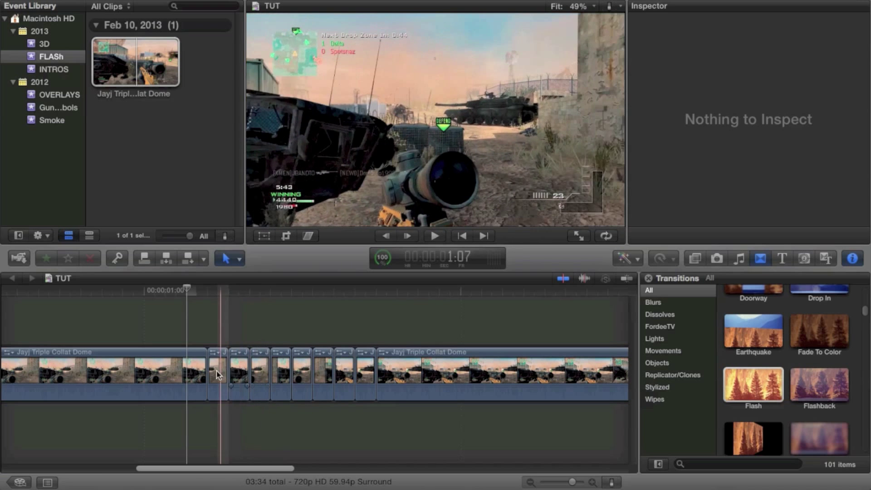
pyautogui.click(211, 322)
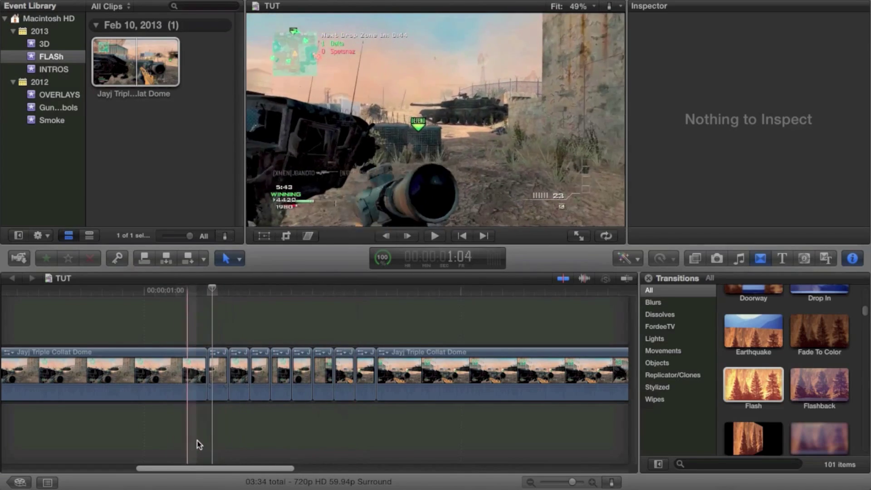
# - Select alternating short clips after the long clip, then play and stop the section
pyautogui.click(214, 377)
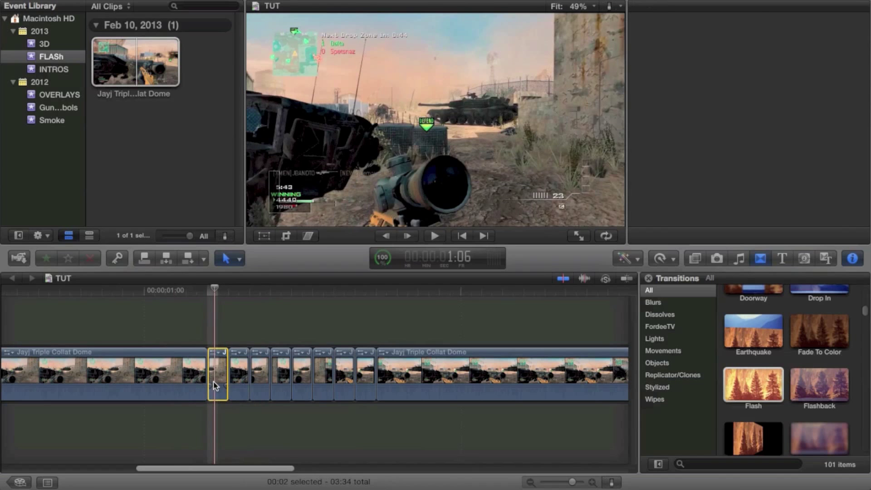
pyautogui.moveTo(224, 379); pyautogui.dragTo(300, 372)
pyautogui.click(345, 374)
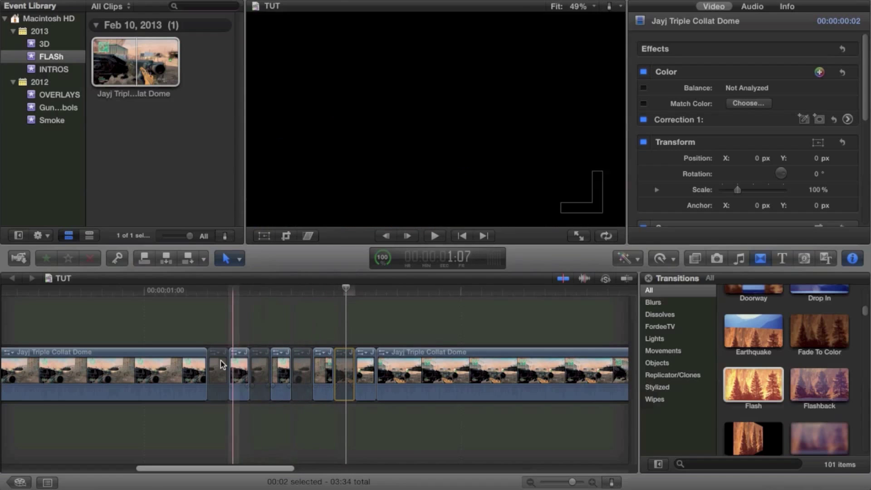
pyautogui.press('space')
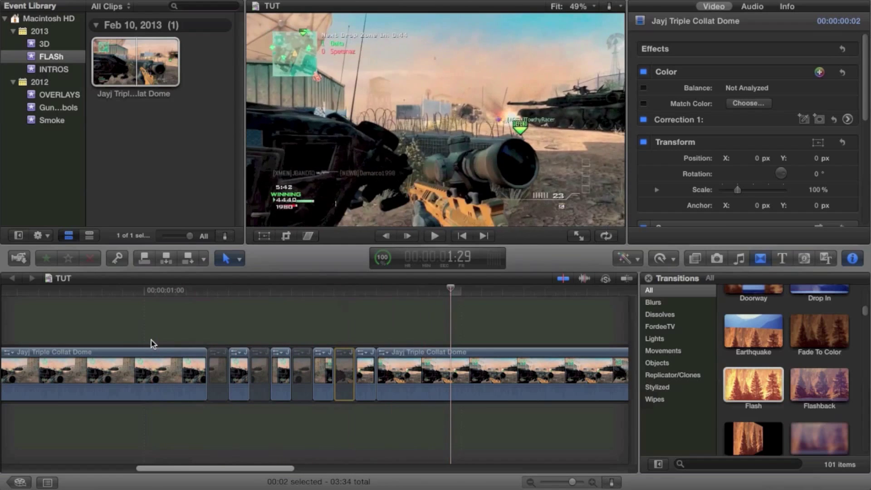
pyautogui.press('space')
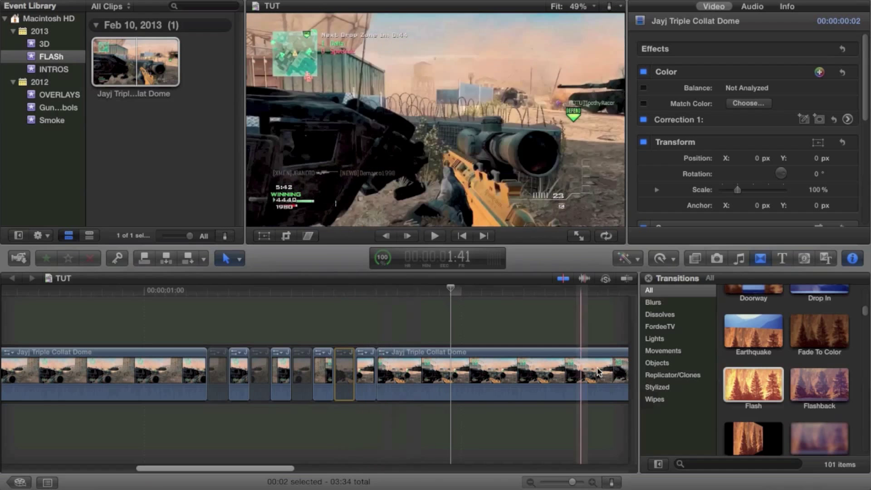
# - Apply the Acid Trip effect from the Effects browser to the long final clip
pyautogui.click(693, 259)
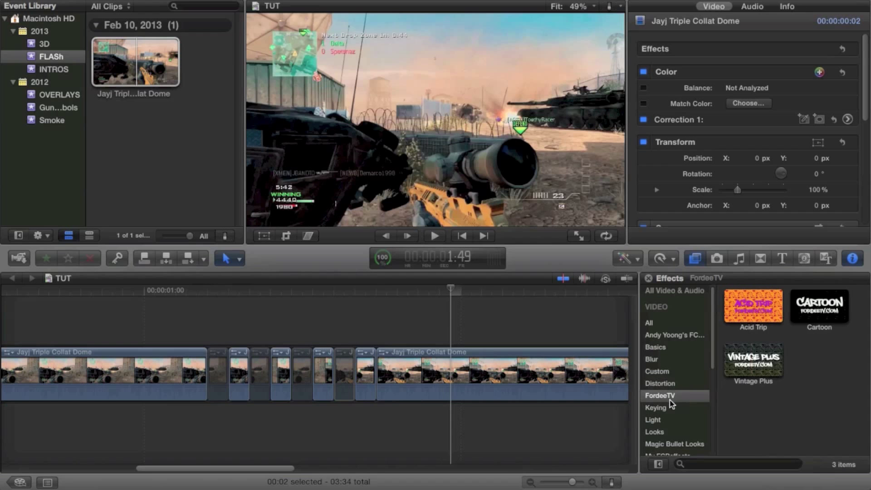
pyautogui.hscroll(5, 437, 401)
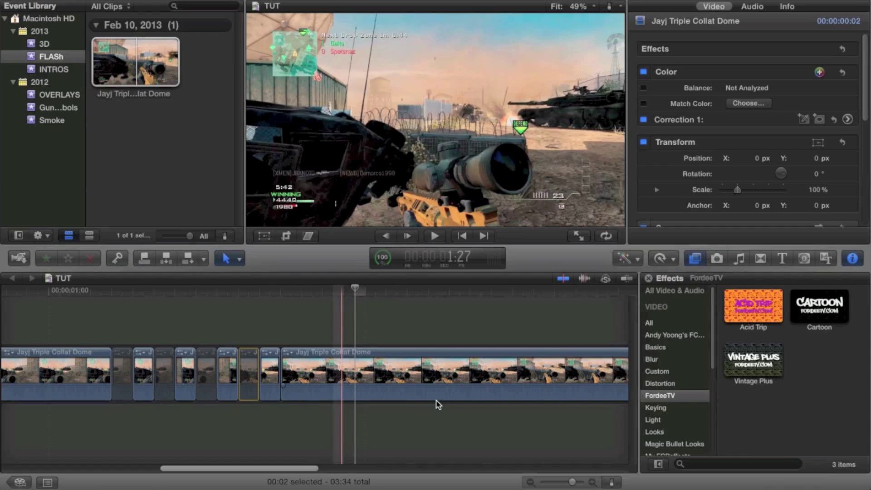
pyautogui.moveTo(752, 306); pyautogui.dragTo(380, 360)
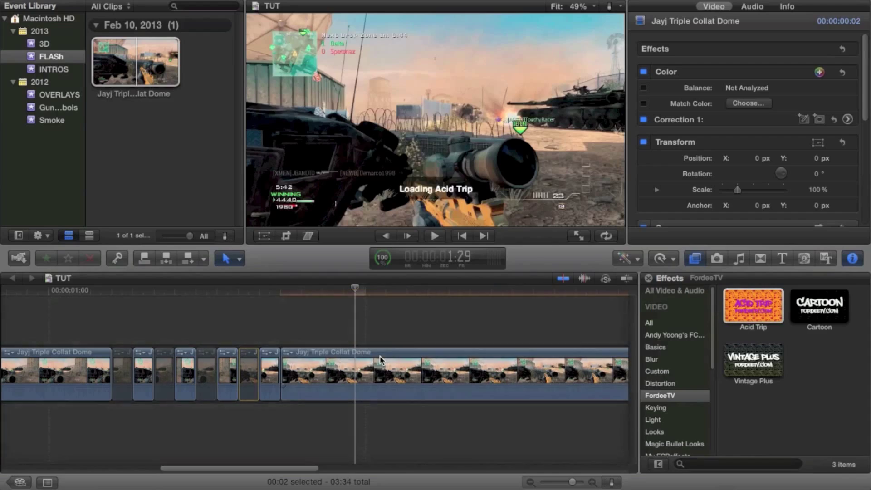
# - Set Acid Trip's Trip Speed to Fastest and preview the clip
pyautogui.click(452, 377)
pyautogui.click(736, 81)
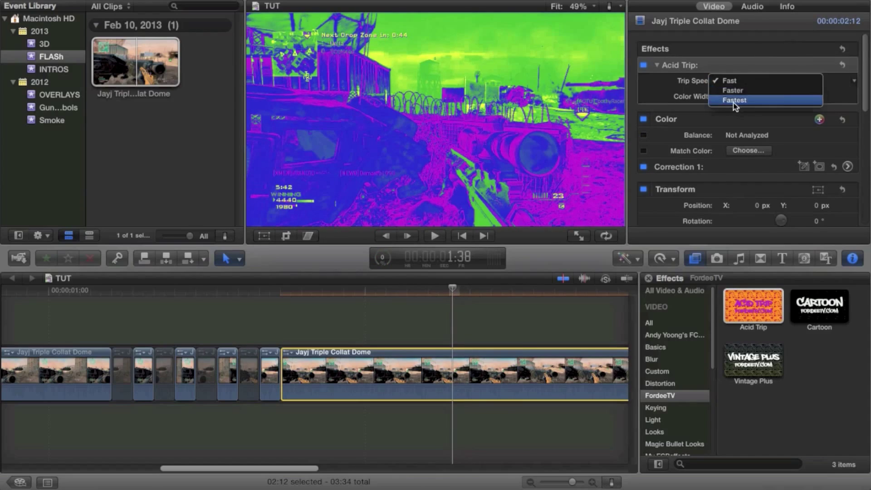
pyautogui.click(735, 99)
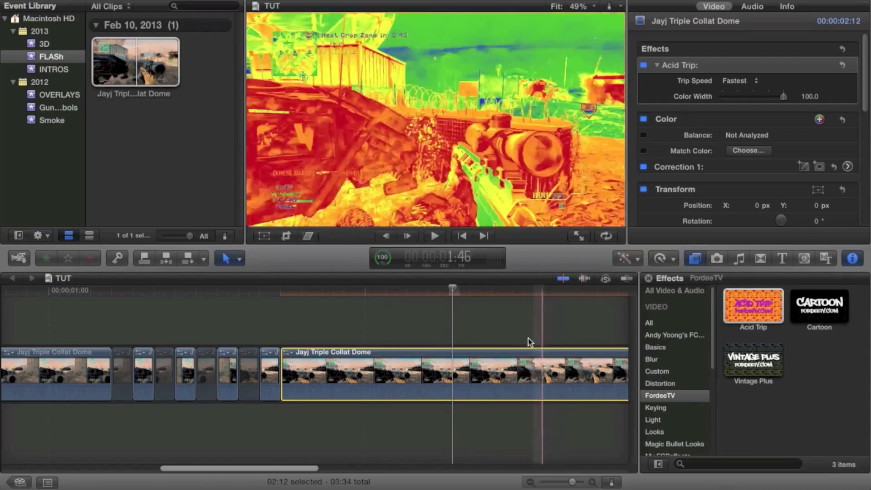
pyautogui.press('space')
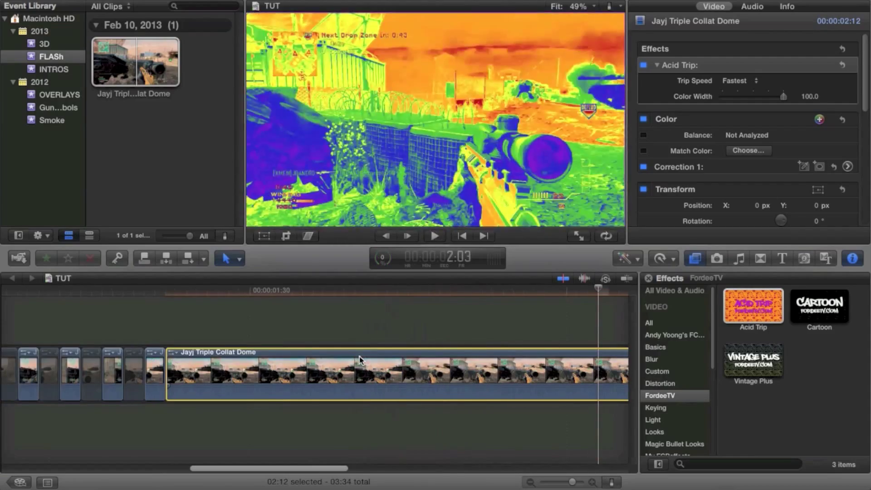
pyautogui.press('space')
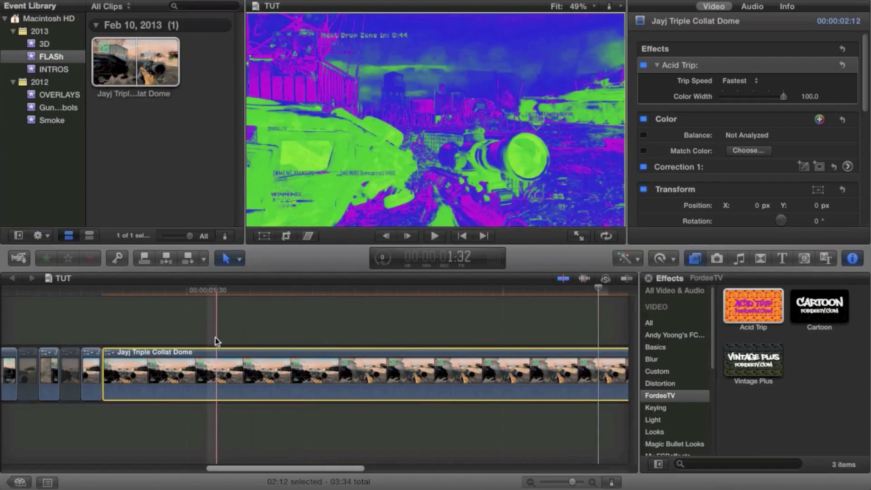
pyautogui.hscroll(-10, 270, 413)
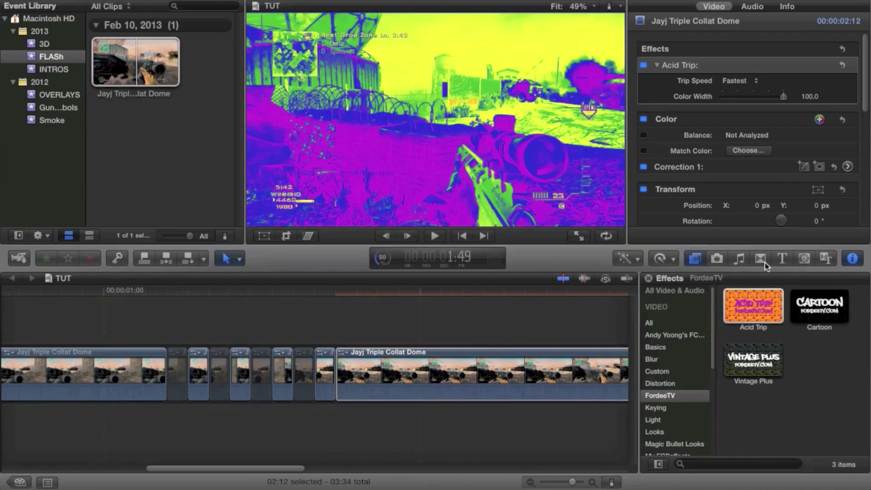
# - Bring back the Transitions browser and play the edit from the opening gameplay clip
pyautogui.click(760, 258)
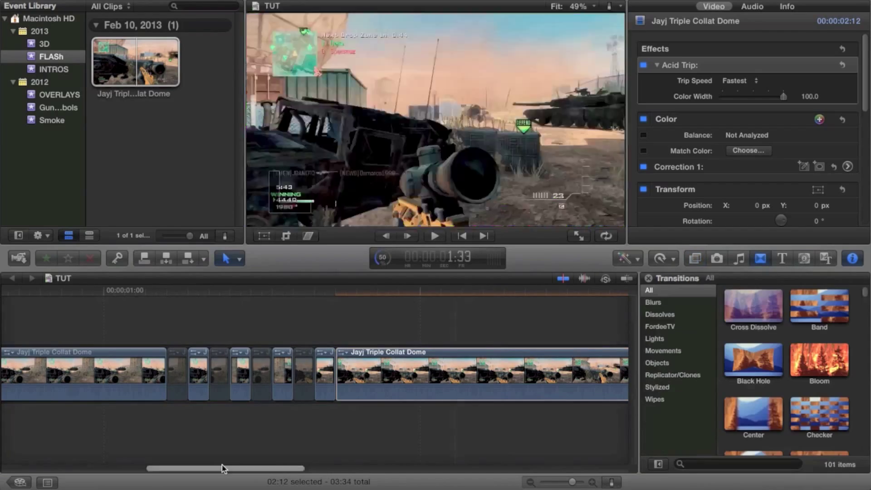
pyautogui.click(116, 379)
pyautogui.press('space')
pyautogui.press('space')
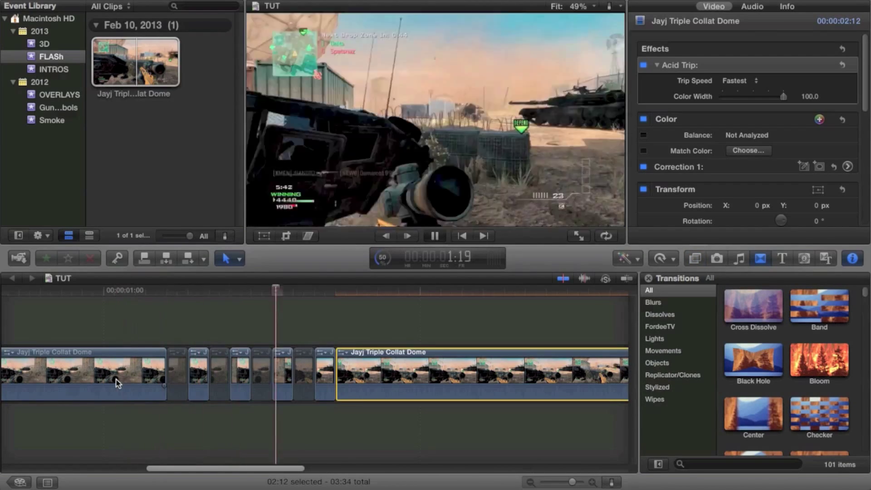
pyautogui.press('space')
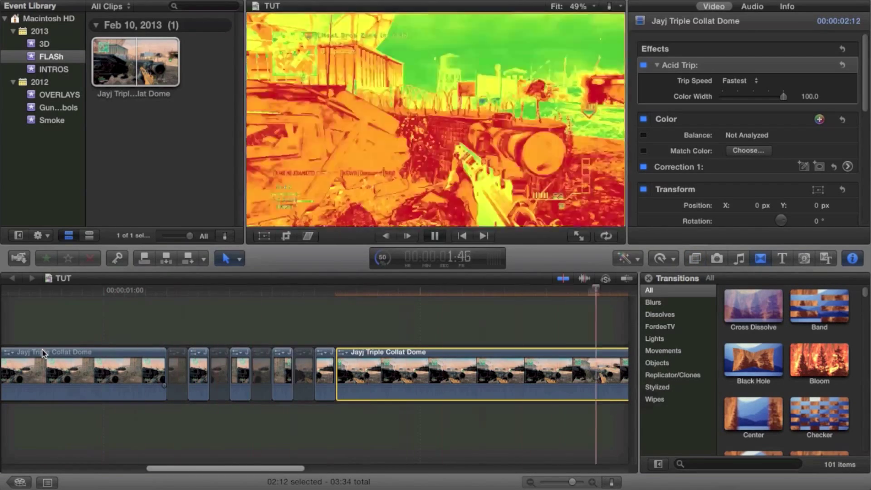
# - Delete the long Acid Trip clip from the TUT timeline
pyautogui.hscroll(5, 361, 360)
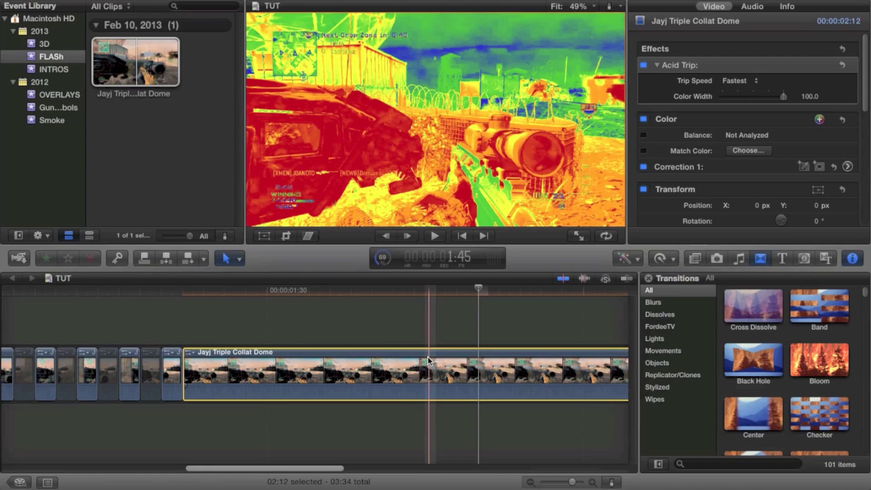
pyautogui.click(298, 422)
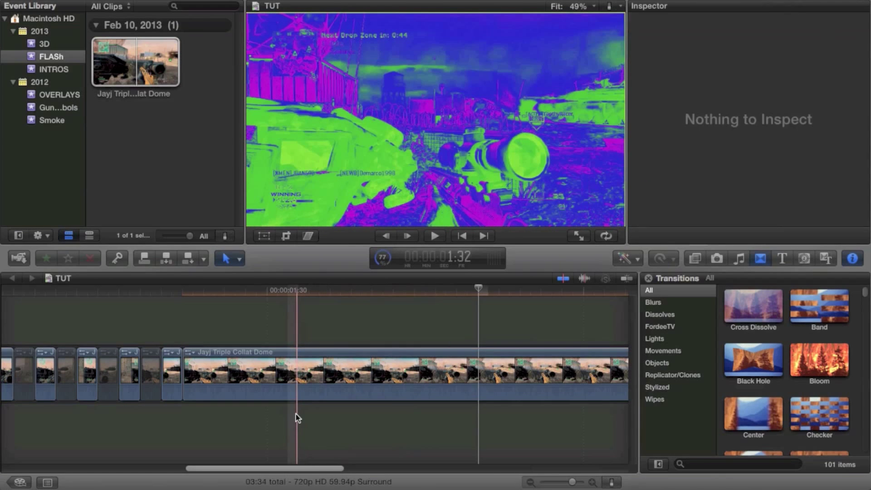
pyautogui.click(297, 374)
pyautogui.press('Delete')
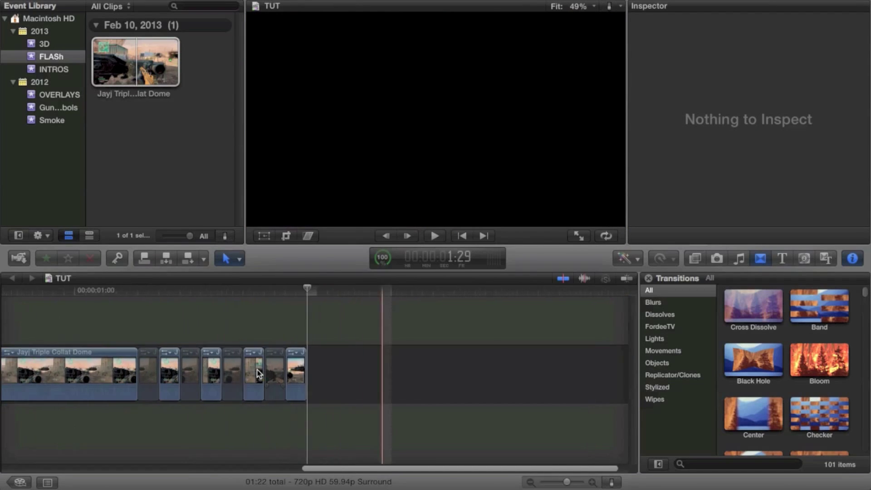
pyautogui.press('super+z')
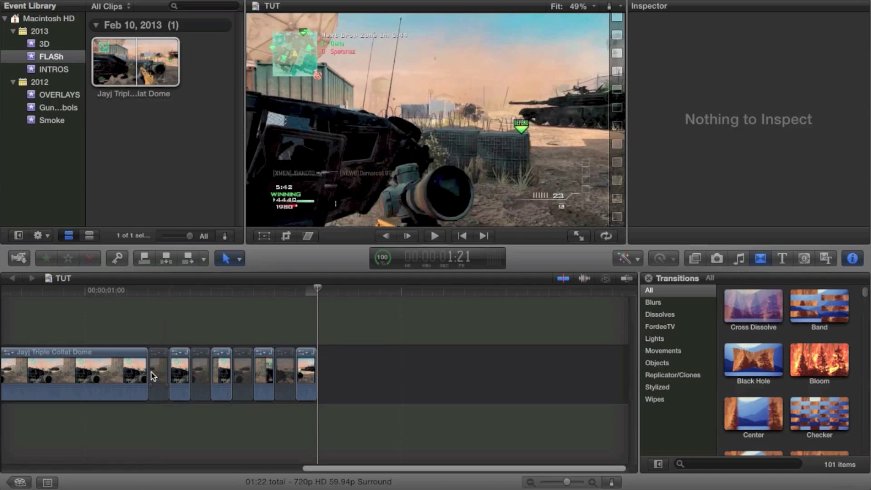